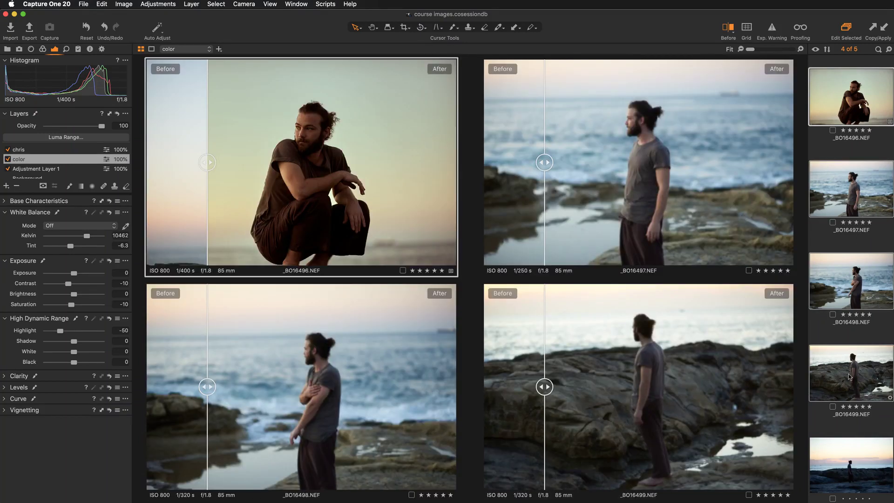
Show only _BO16496.NEF full-size in the viewer, without the split or other photos.
left_click(885, 29)
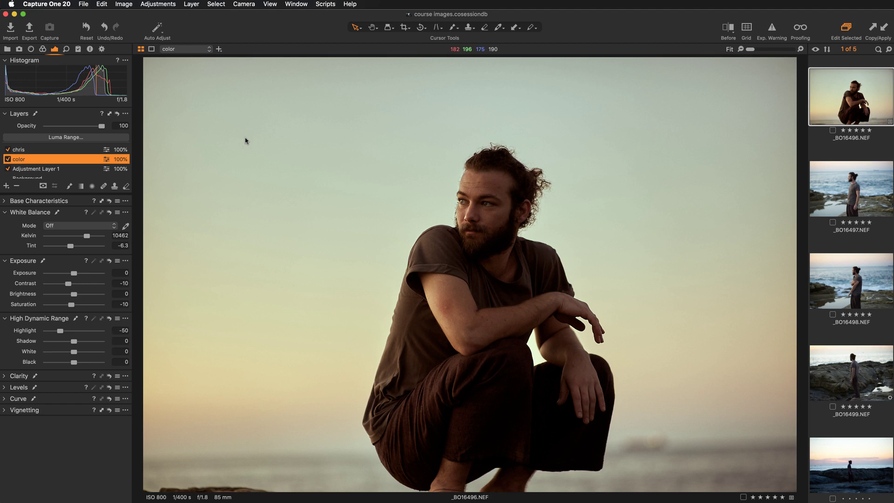
left_click(87, 29)
left_click(109, 319)
left_click(109, 319)
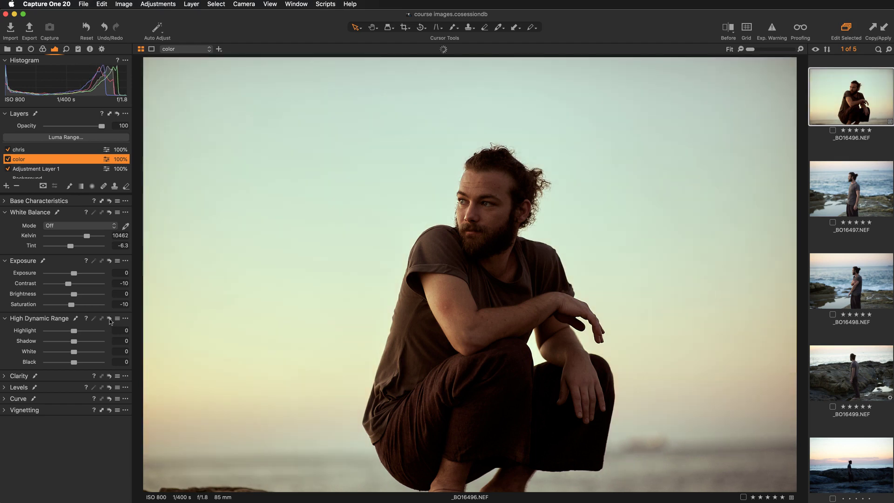
left_click(109, 320)
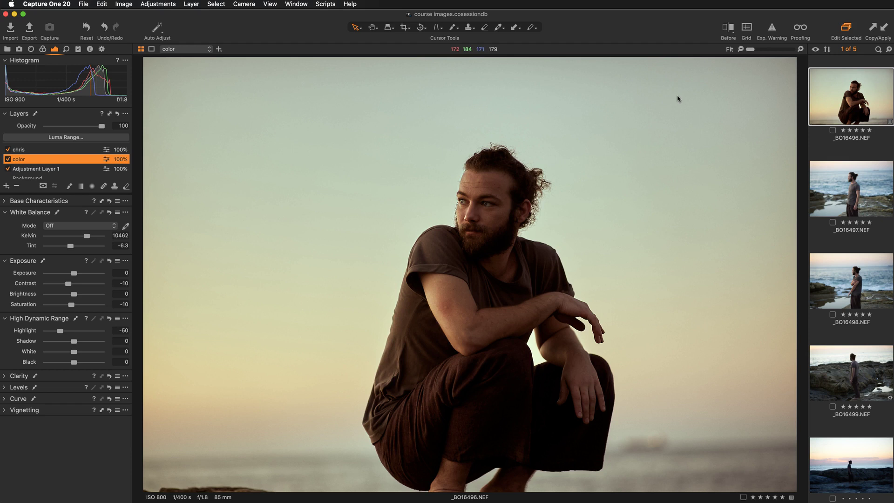
key("y")
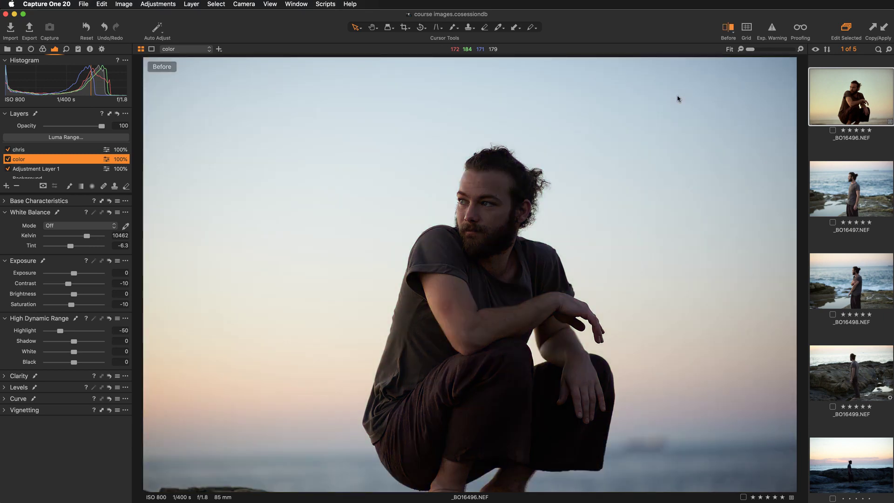
key("y")
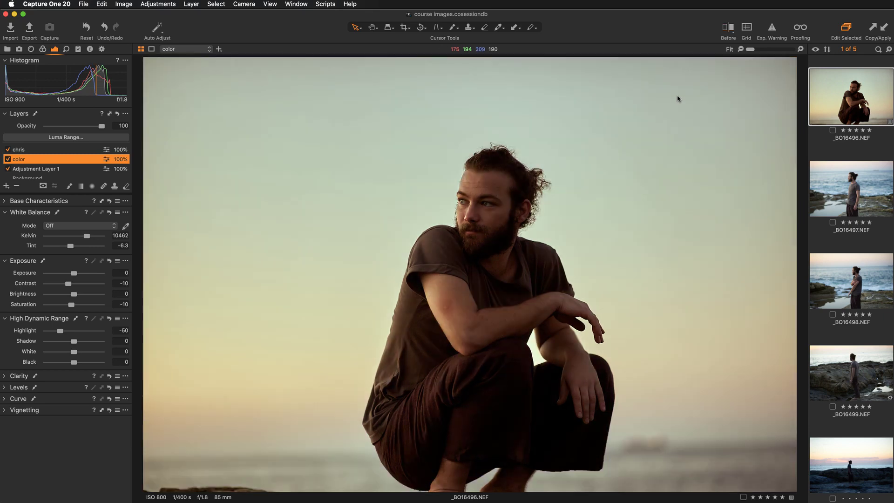
key("y")
key("y")
Set the Before preview to Full View and toggle with Y to show the unedited original.
left_click(730, 29)
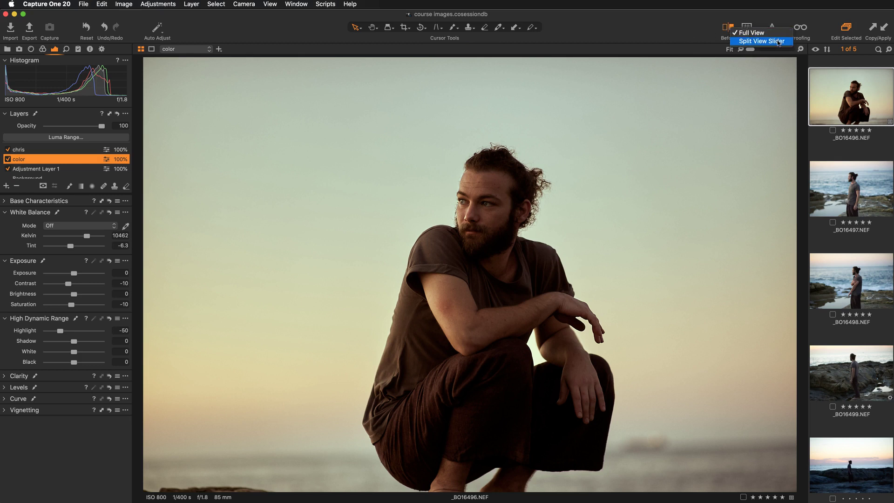
left_click(768, 33)
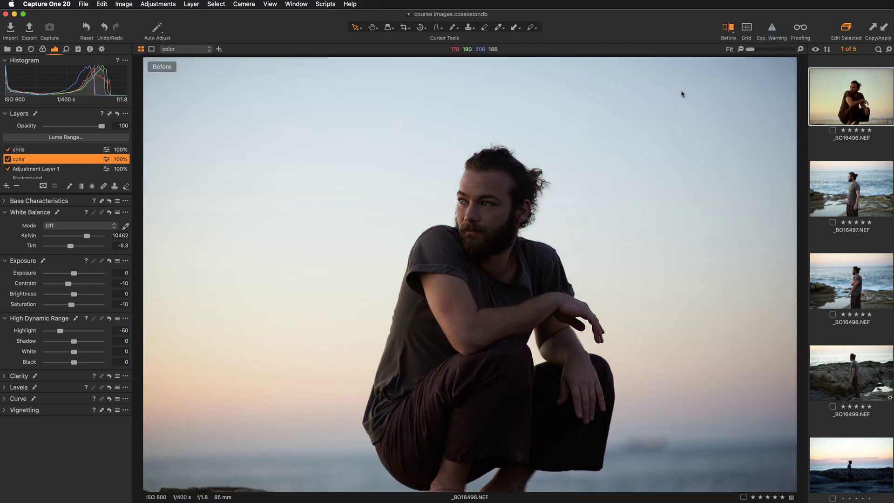
key("y")
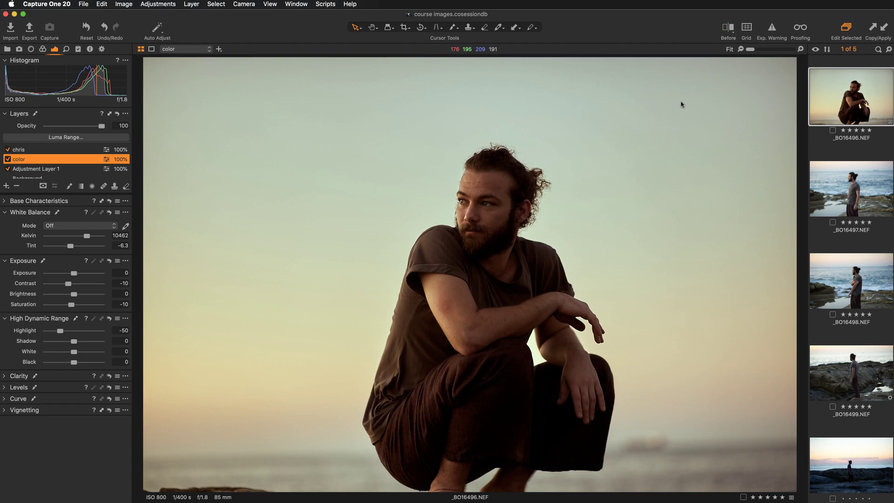
key("y")
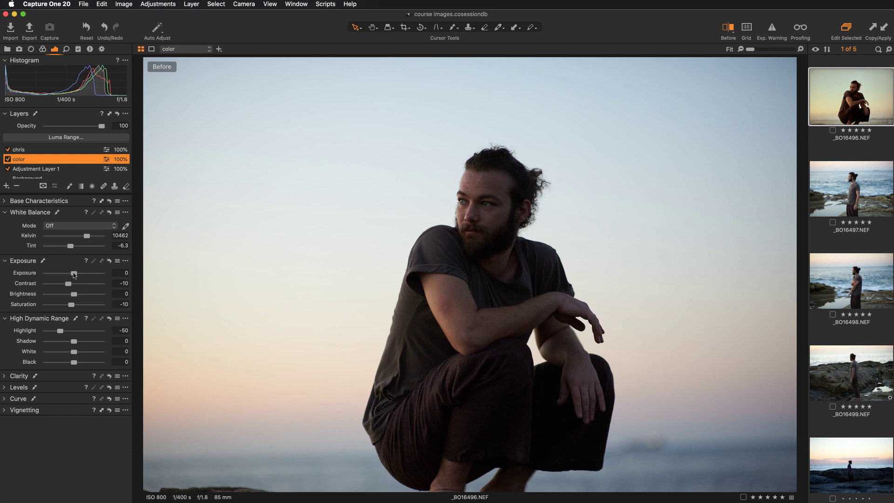
Try Exposure at -0.25, then reset it to 0.
left_click_drag(74, 274, 72, 275)
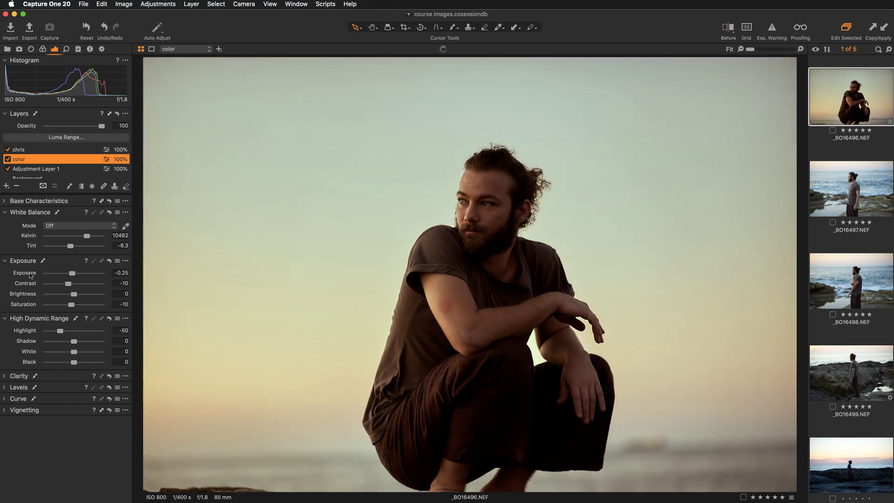
double_click(72, 273)
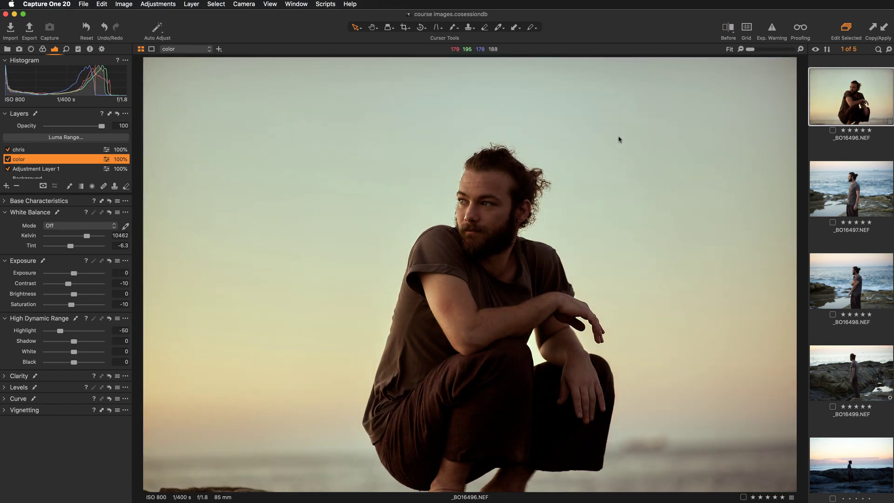
Switch the Before preview to Split View Slider and drag the divider far left.
left_click(730, 29)
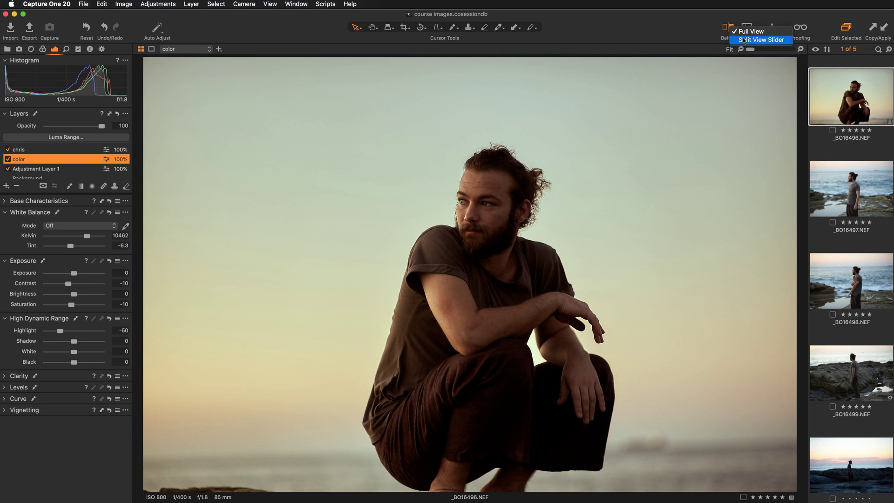
left_click(763, 40)
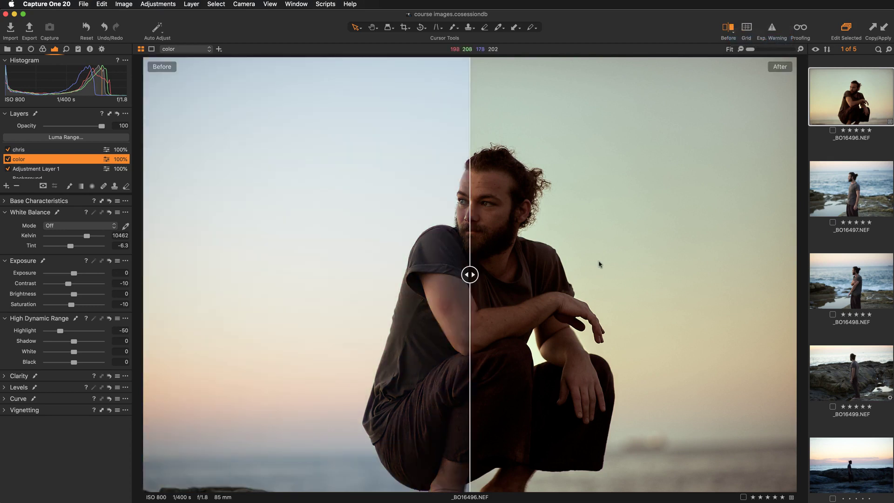
left_click_drag(470, 275, 403, 275)
left_click_drag(455, 298, 271, 312)
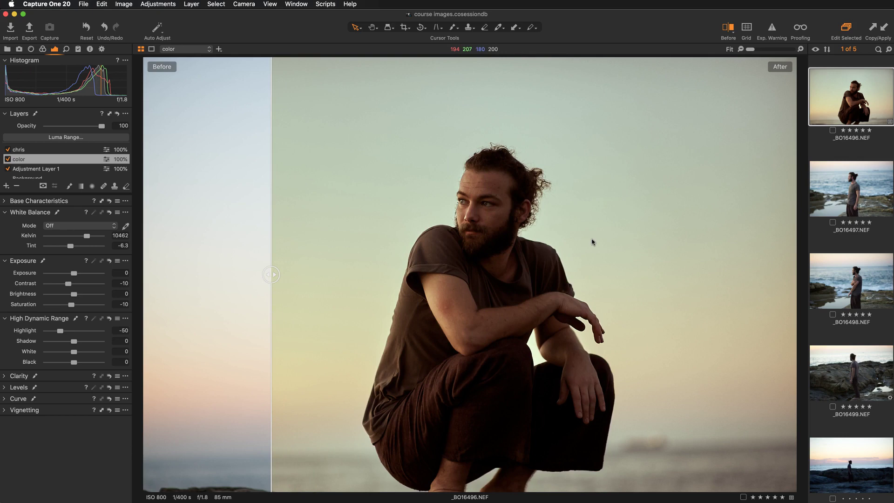
Browse the portraits, then select _BO16496 through _BO16499 into a four-image split grid.
left_click(862, 192)
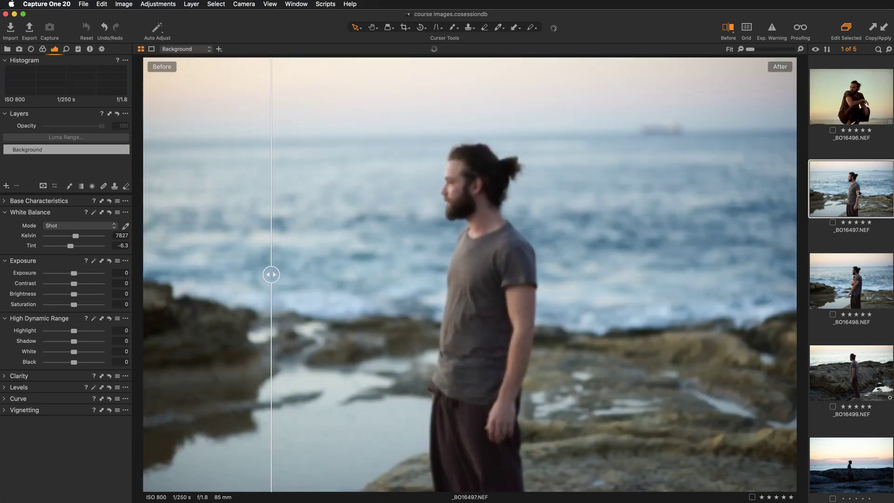
left_click(850, 283)
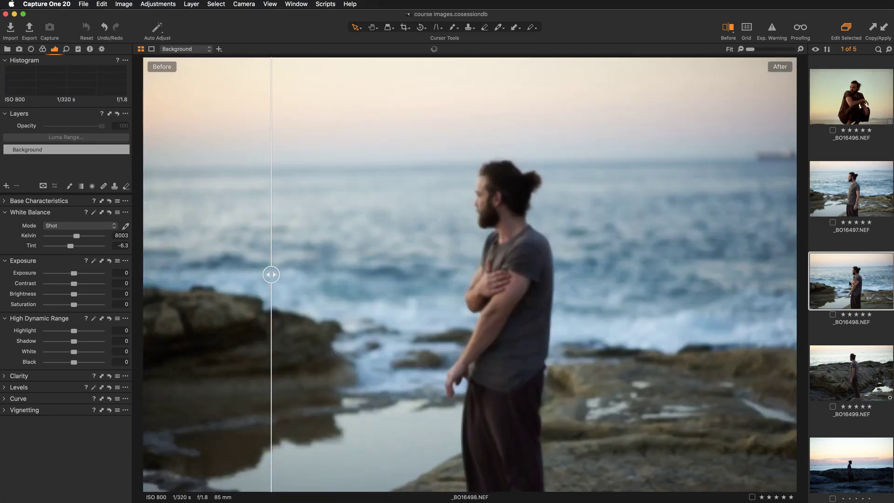
left_click(862, 370)
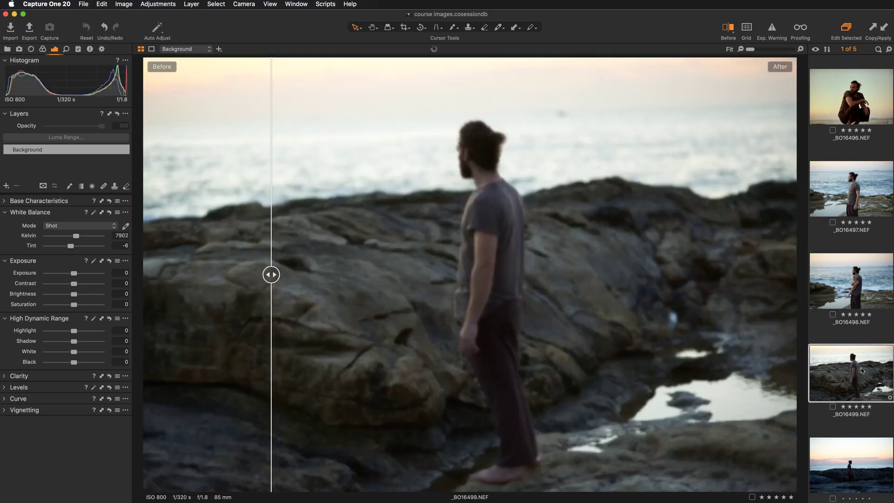
left_click(859, 188)
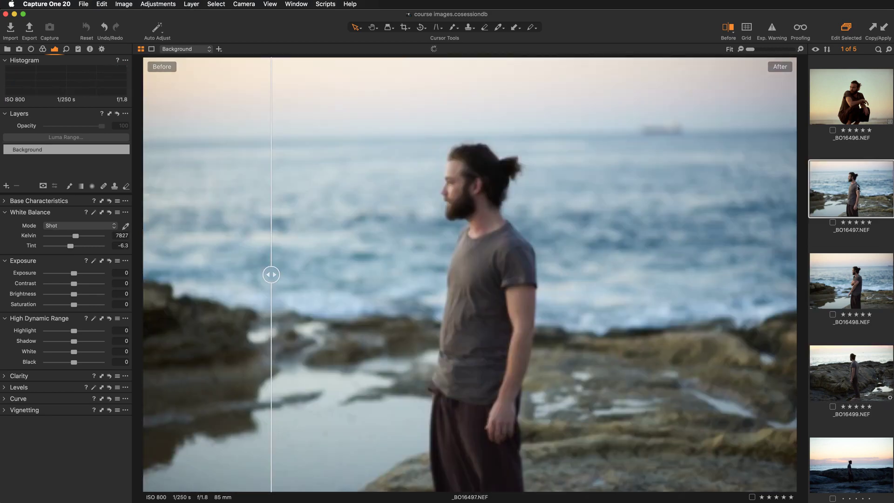
left_click(861, 109)
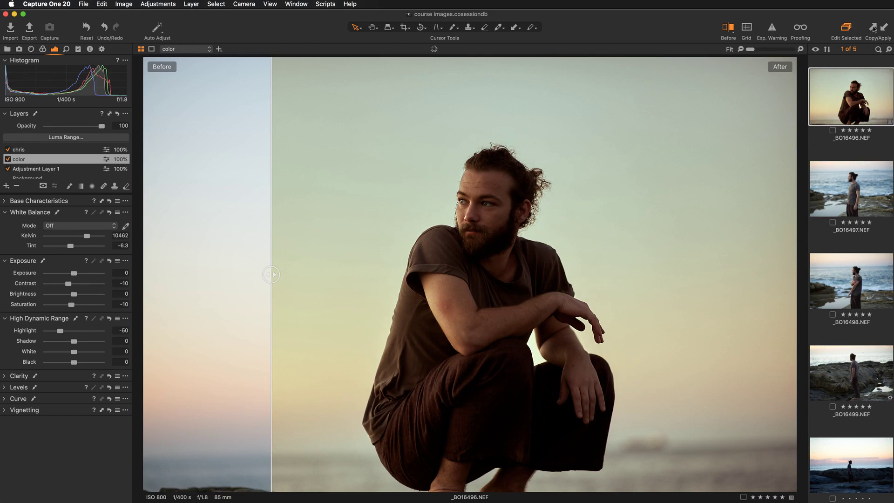
left_click(849, 376, "shift")
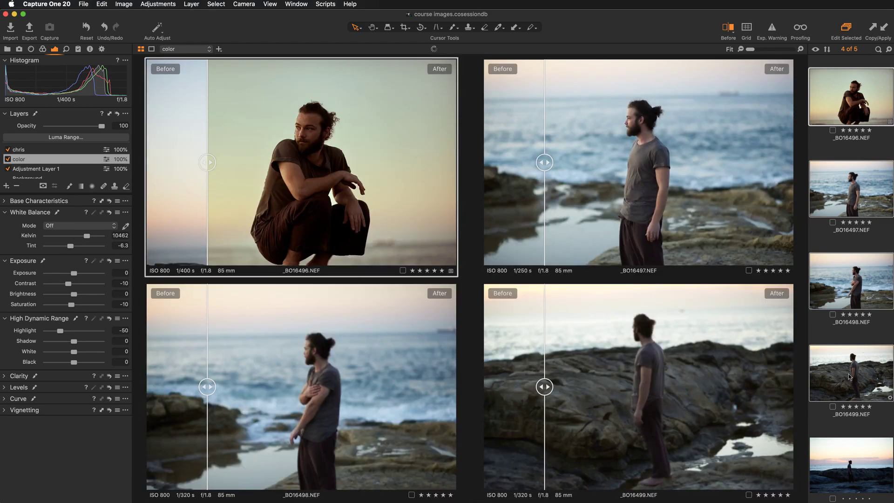
Apply the warm adjustments to the three other portraits and shift the shared split divider.
left_click(885, 29)
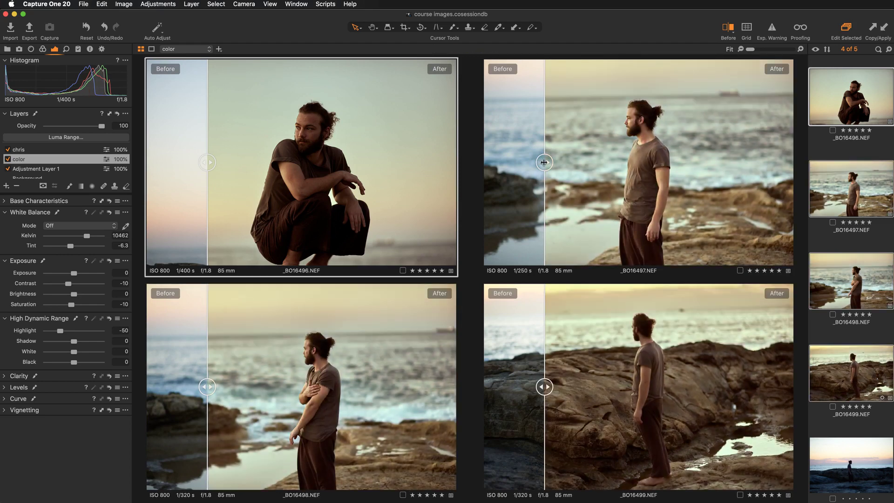
mouse_move(544, 162)
left_mouse_down()
mouse_move(744, 166)
mouse_move(501, 170)
mouse_move(755, 147)
mouse_move(713, 159)
mouse_move(512, 161)
mouse_move(657, 162)
mouse_move(488, 162)
mouse_move(680, 157)
mouse_move(528, 164)
left_mouse_up()
left_click(729, 30)
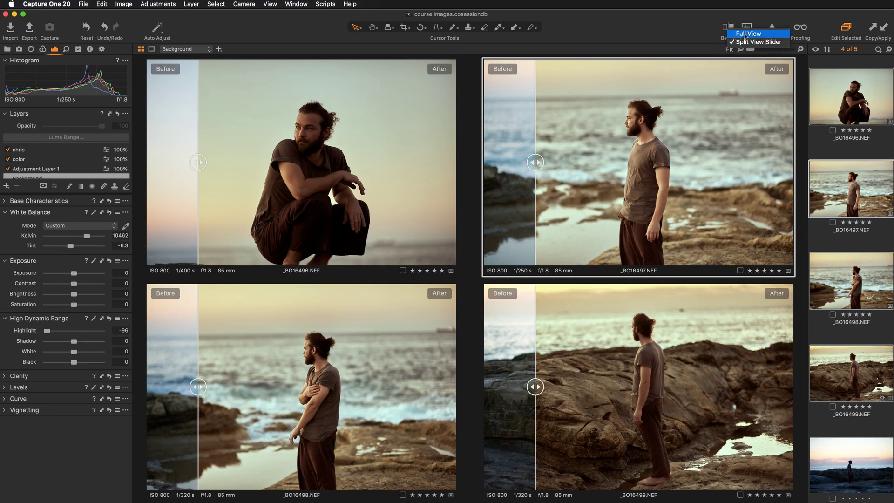
Switch the Before preview to Full View and toggle between cooler originals and warm edits.
left_click(746, 35)
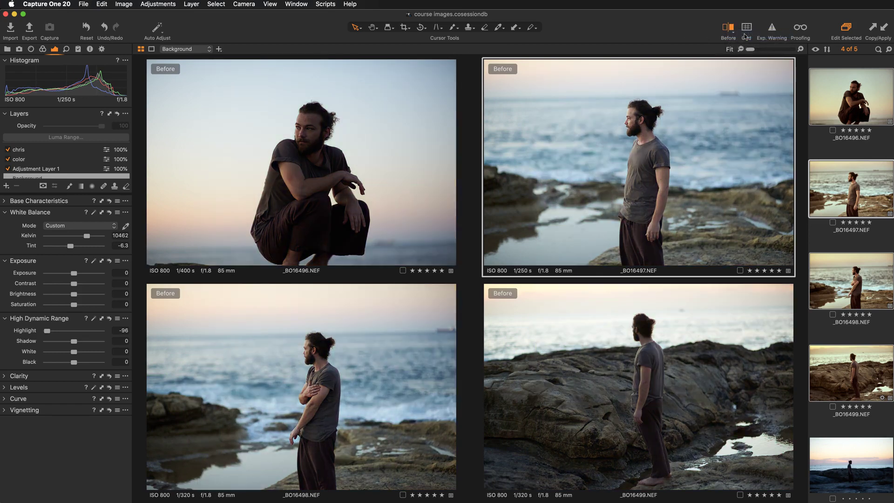
left_click(730, 29)
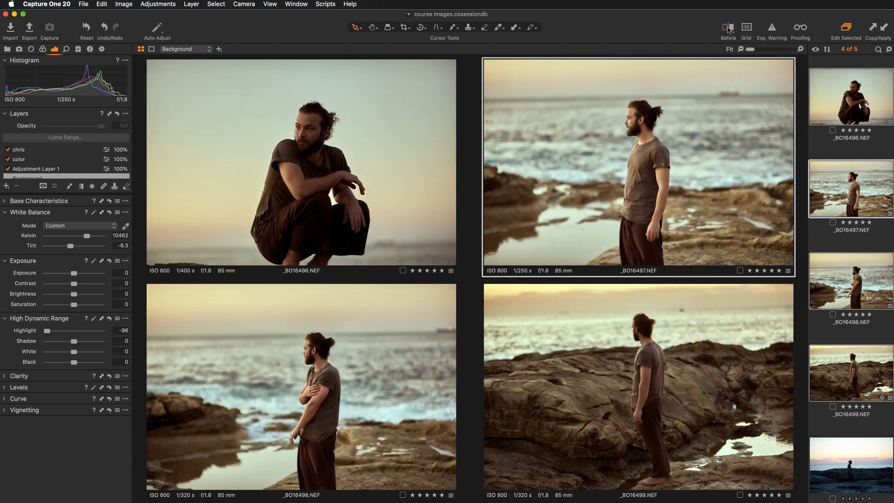
left_click(729, 29)
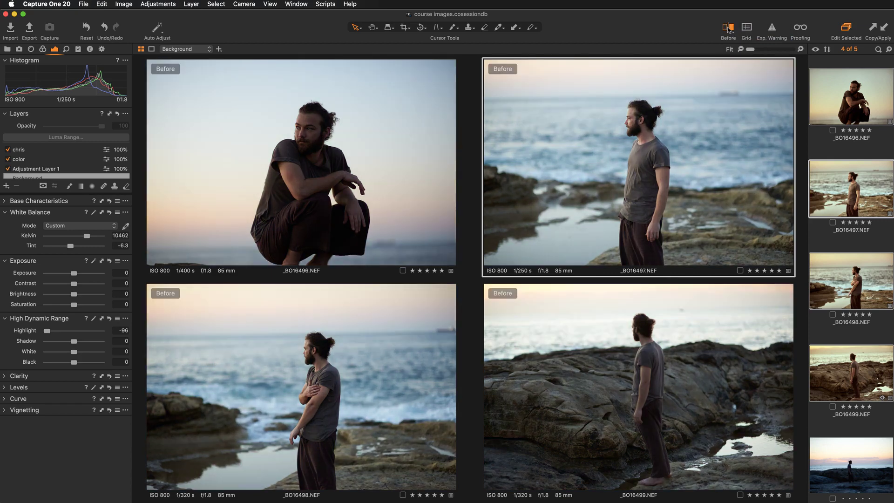
left_click(730, 29)
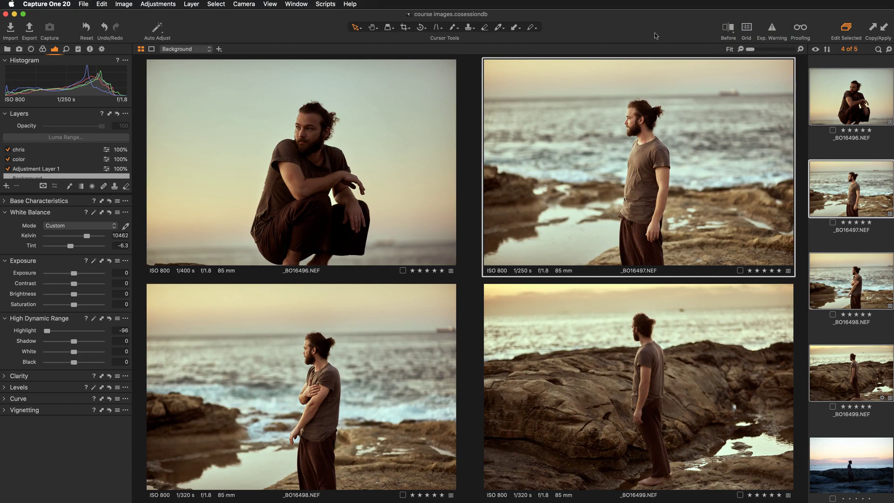
left_click(725, 31)
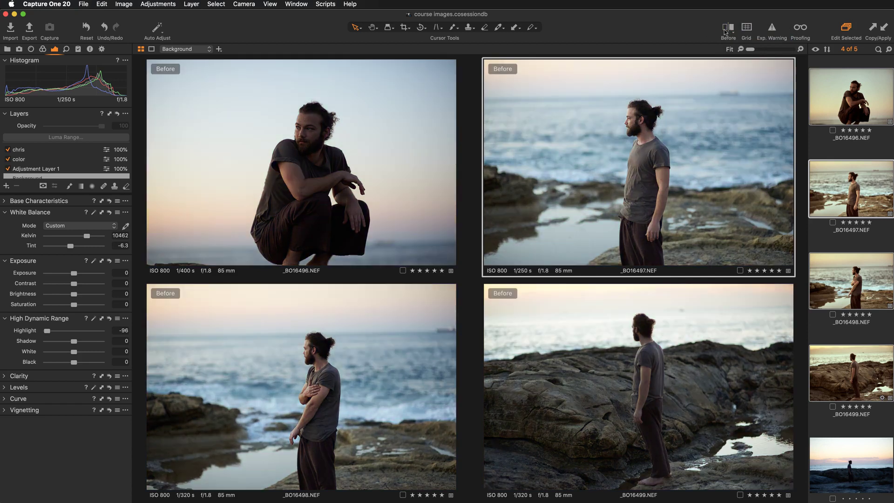
left_click(725, 31)
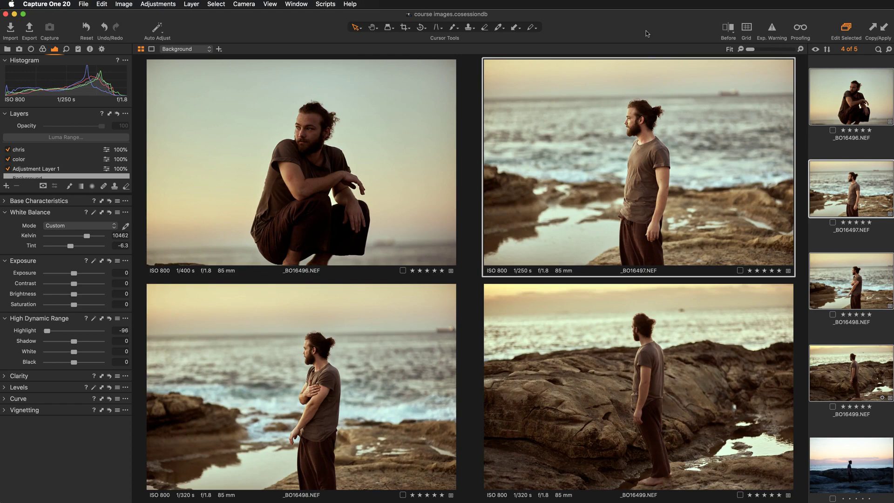